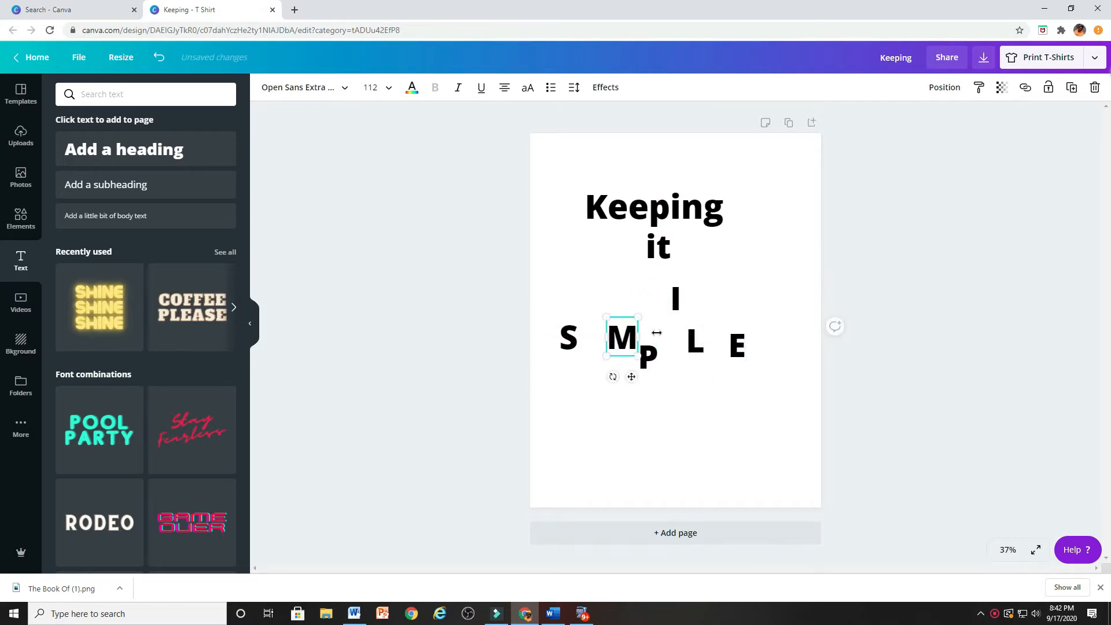
Arrange the separate letters I, M and P in a row so the letters spell SIMPLE
{"action": "left_click_drag", "start_coordinate": [673, 299], "coordinate": [705, 344]}
{"action": "left_click", "coordinate": [648, 354]}
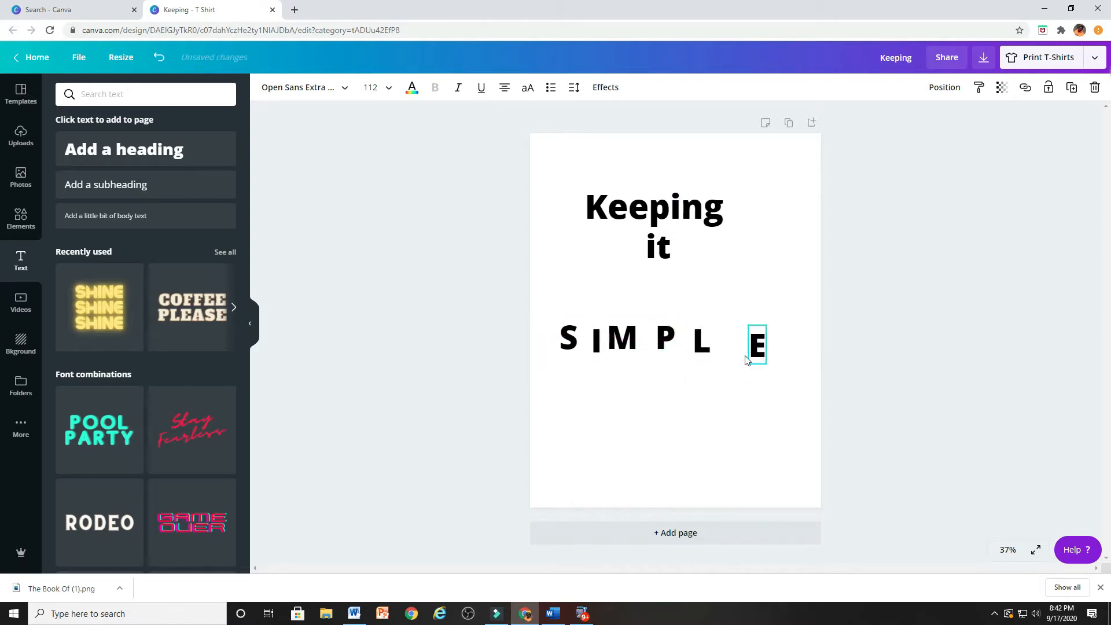
Stack all the letters of SIMPLE on top of each other near the middle of the page
{"action": "left_click_drag", "start_coordinate": [688, 344], "coordinate": [689, 358]}
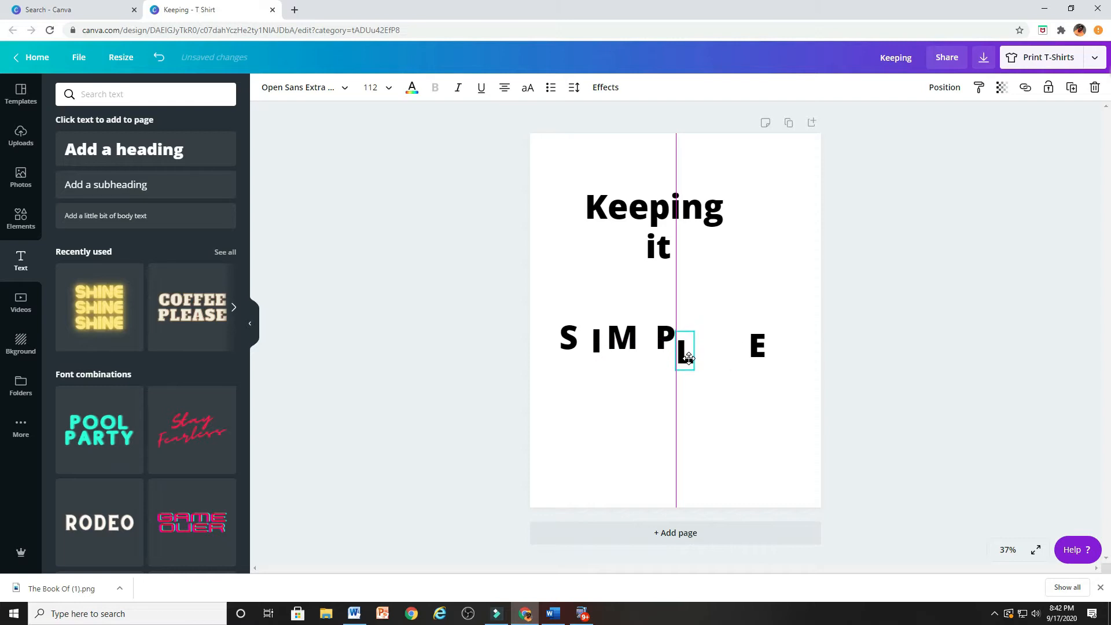
{"action": "left_click_drag", "start_coordinate": [573, 342], "coordinate": [684, 351]}
{"action": "left_click_drag", "start_coordinate": [755, 348], "coordinate": [692, 349]}
{"action": "left_click_drag", "start_coordinate": [596, 337], "coordinate": [693, 352]}
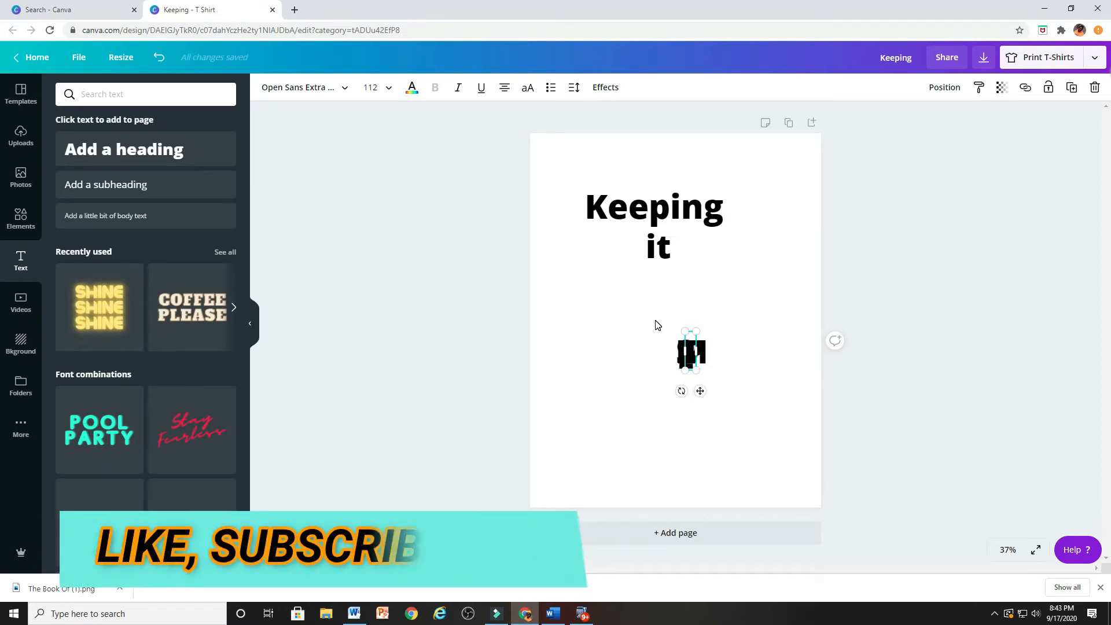
Select all the stacked letters together and set their font size to 220
{"action": "left_click_drag", "start_coordinate": [647, 319], "coordinate": [741, 400]}
{"action": "left_click_drag", "start_coordinate": [687, 355], "coordinate": [693, 311]}
{"action": "left_click", "coordinate": [385, 94]}
{"action": "scroll", "coordinate": [384, 290], "scroll_direction": "down", "scroll_amount": 5}
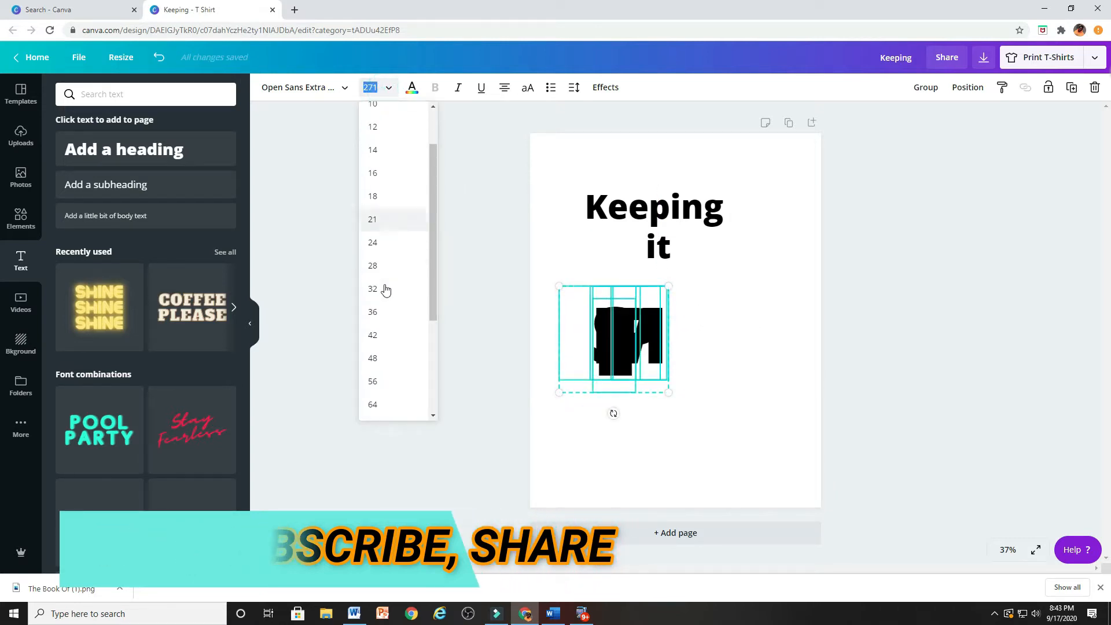
{"action": "left_click", "coordinate": [390, 409]}
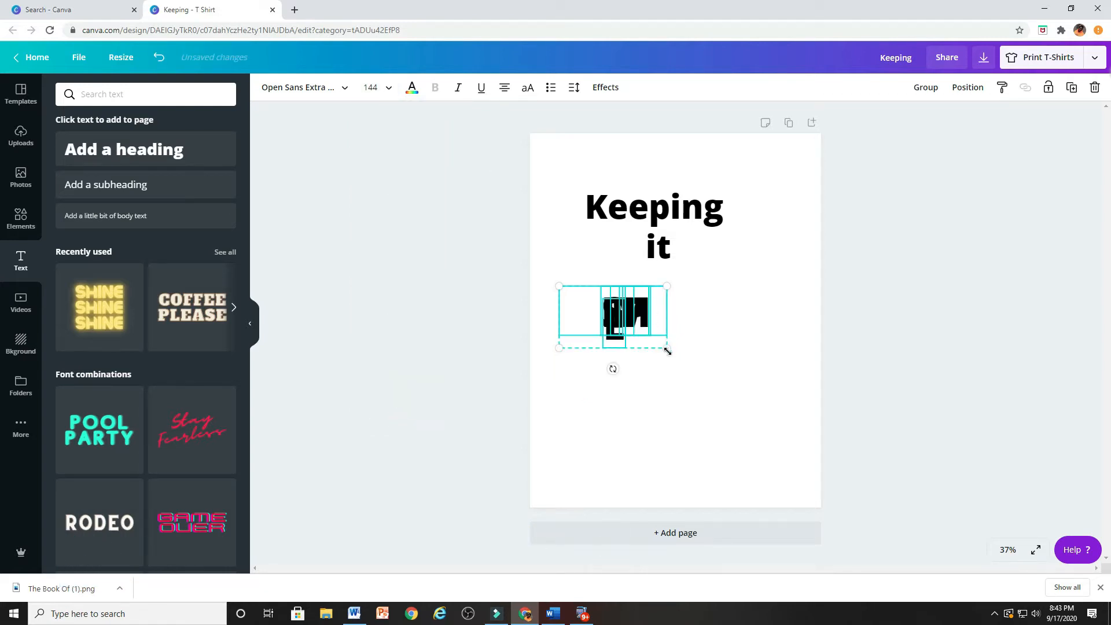
{"action": "left_click", "coordinate": [380, 89]}
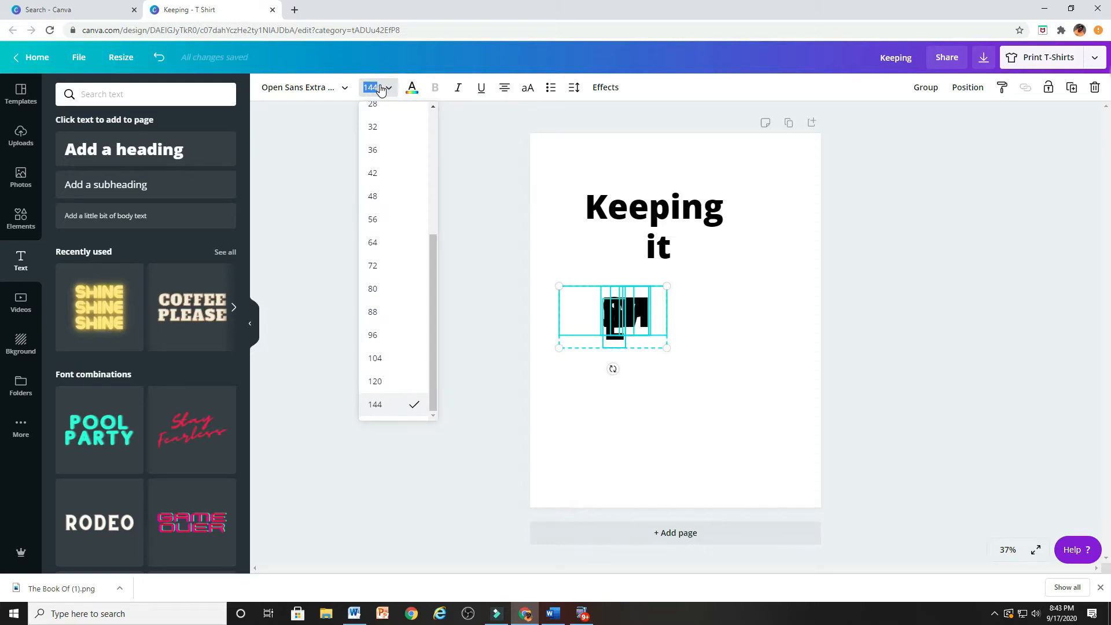
{"action": "key", "text": "Return"}
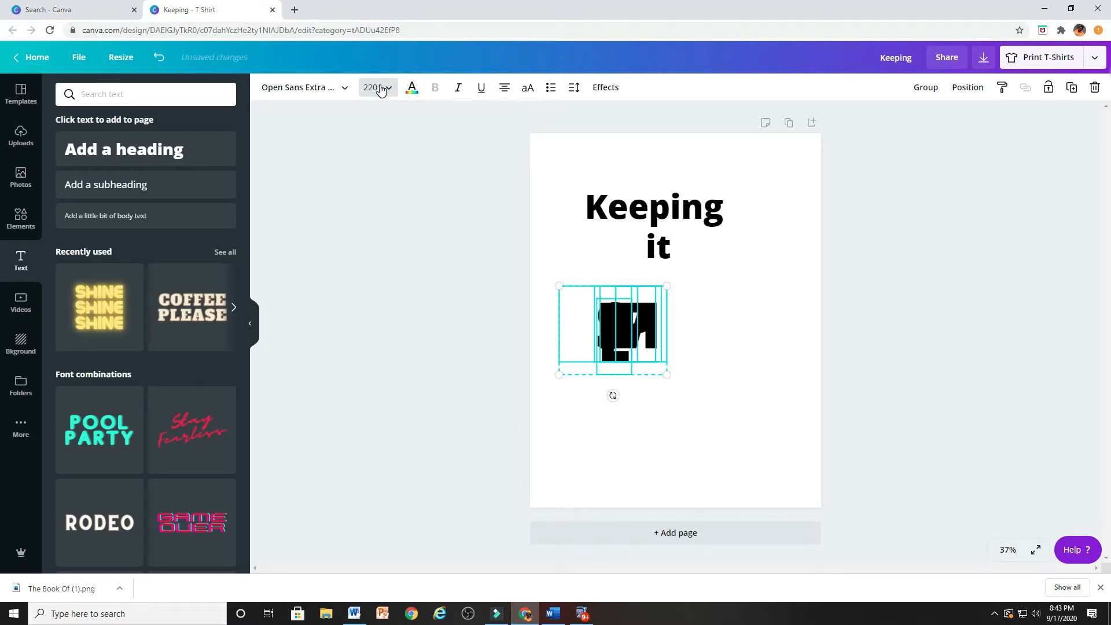
{"action": "left_click", "coordinate": [694, 316]}
Spread the enlarged letters out into a row spelling SIMPLE across the page, below the word "it"
{"action": "left_click", "coordinate": [624, 362]}
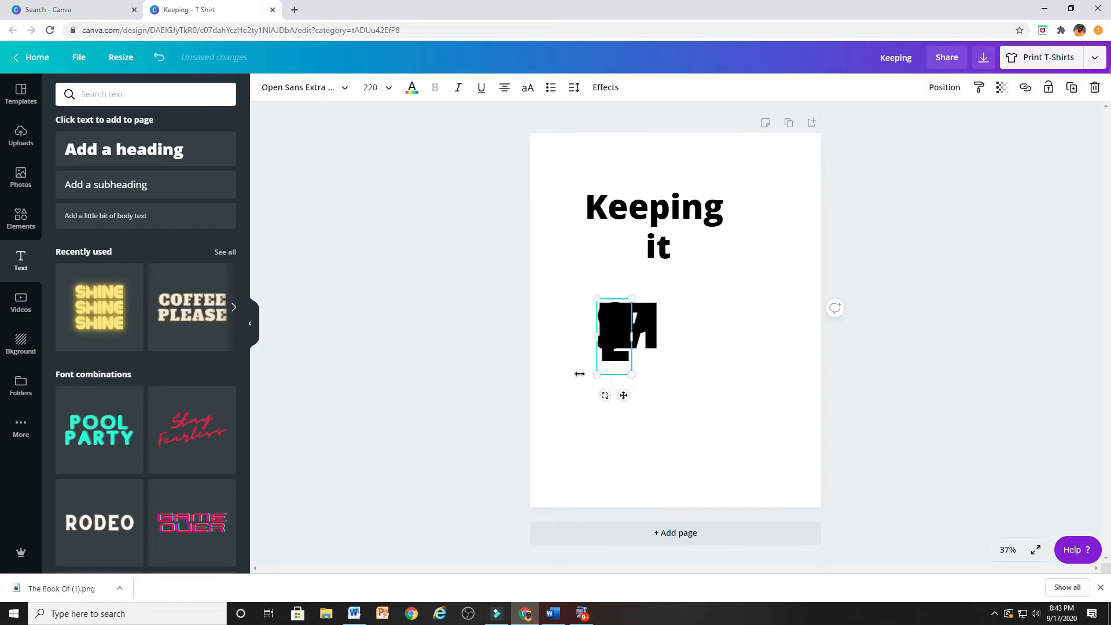
{"action": "left_click_drag", "start_coordinate": [629, 339], "coordinate": [777, 308]}
{"action": "left_click_drag", "start_coordinate": [662, 330], "coordinate": [696, 337]}
{"action": "left_click_drag", "start_coordinate": [625, 329], "coordinate": [711, 390]}
{"action": "left_click_drag", "start_coordinate": [664, 346], "coordinate": [628, 369]}
{"action": "left_click_drag", "start_coordinate": [721, 336], "coordinate": [677, 363]}
{"action": "left_click_drag", "start_coordinate": [774, 343], "coordinate": [776, 364]}
{"action": "left_click_drag", "start_coordinate": [707, 373], "coordinate": [653, 374]}
{"action": "mouse_move", "coordinate": [572, 371]}
{"action": "left_mouse_down"}
{"action": "mouse_move", "coordinate": [559, 371]}
{"action": "mouse_move", "coordinate": [582, 363]}
{"action": "left_mouse_up"}
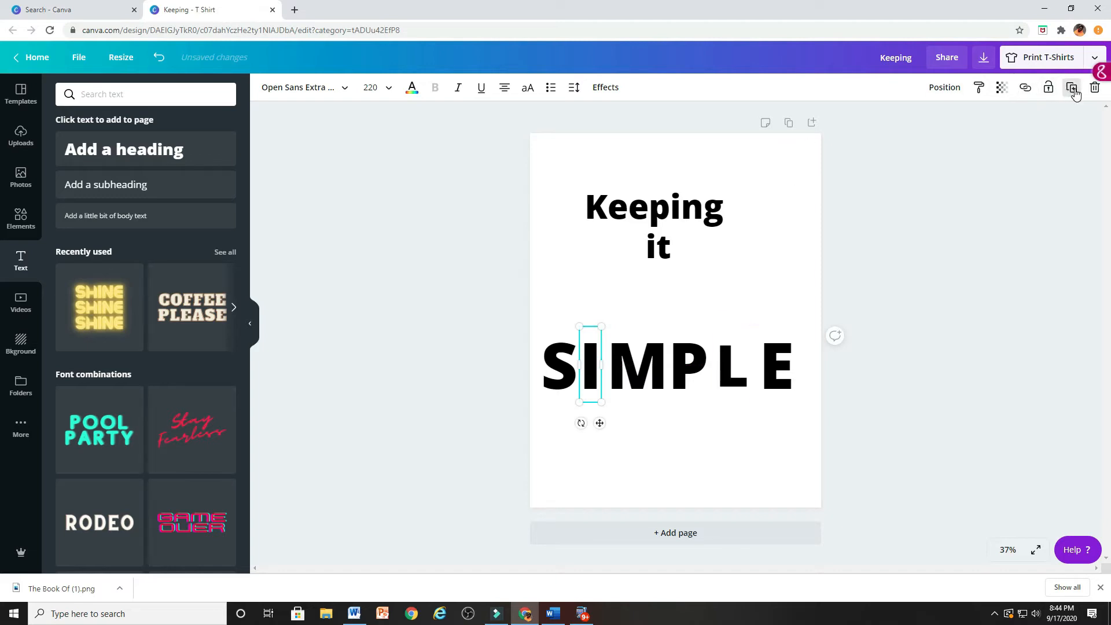
Set the letter spacing of the I in SIMPLE to 156
{"action": "left_click", "coordinate": [569, 96]}
{"action": "left_click_drag", "start_coordinate": [641, 120], "coordinate": [660, 128]}
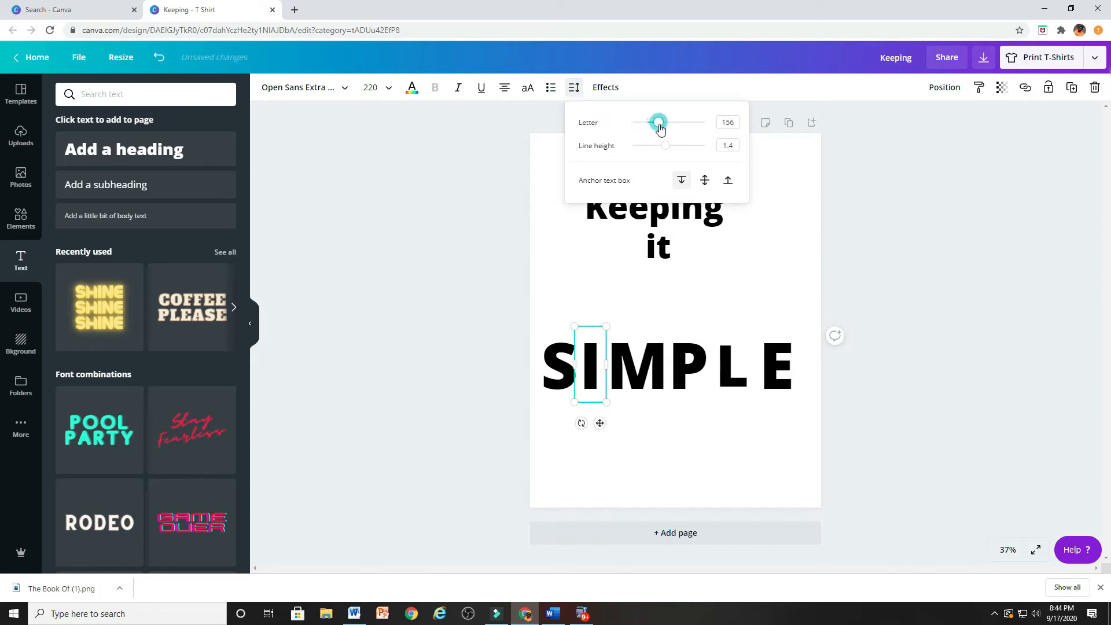
{"action": "left_click", "coordinate": [625, 325]}
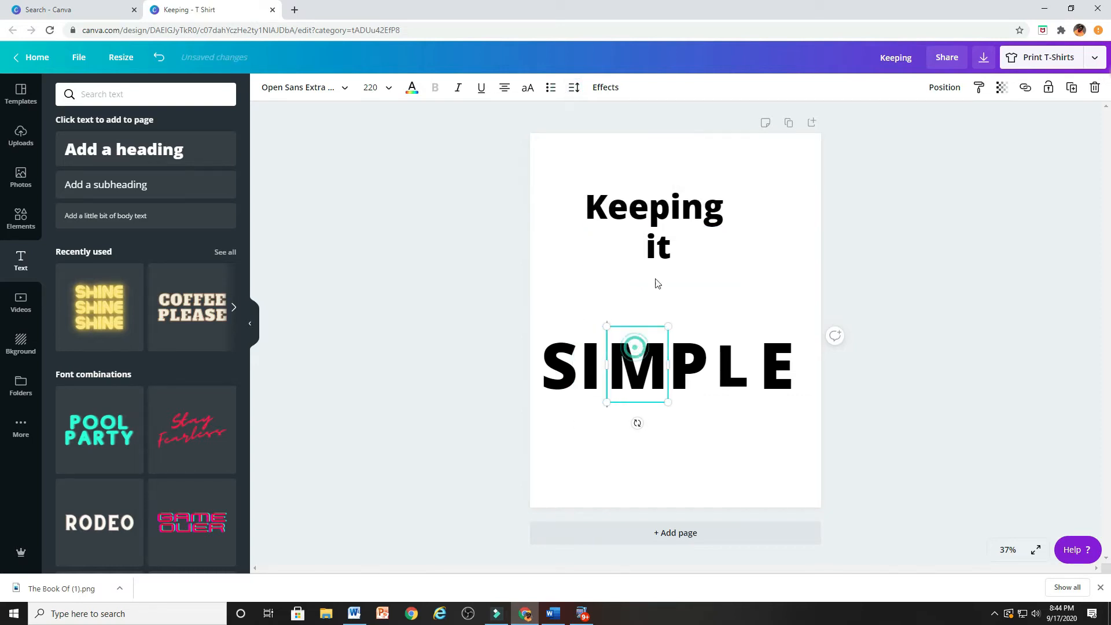
Even out the gaps between P, L and E in SIMPLE and enlarge the L to font size 220
{"action": "left_click", "coordinate": [710, 365]}
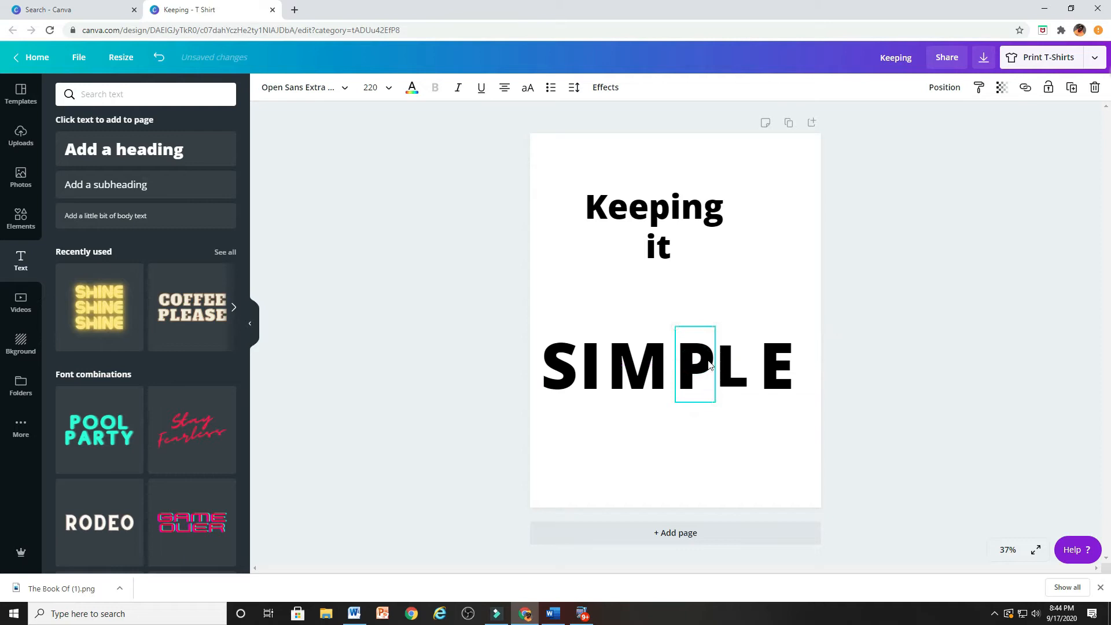
{"action": "left_click", "coordinate": [735, 363]}
{"action": "mouse_move", "coordinate": [737, 363]}
{"action": "left_mouse_down"}
{"action": "mouse_move", "coordinate": [712, 326]}
{"action": "mouse_move", "coordinate": [742, 379]}
{"action": "left_mouse_up"}
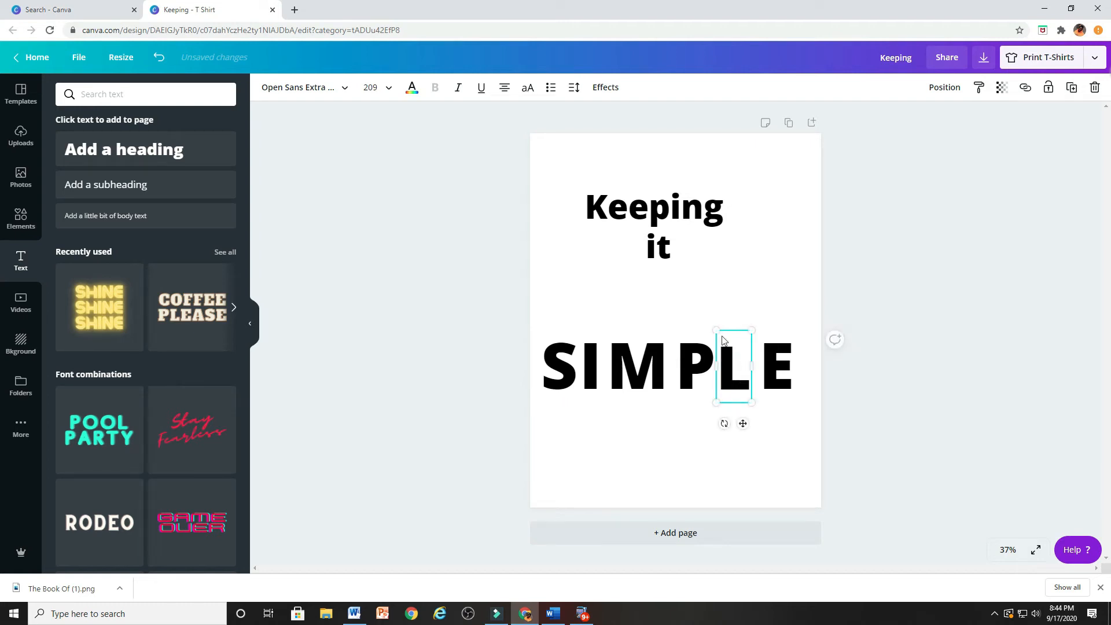
{"action": "left_click_drag", "start_coordinate": [717, 327], "coordinate": [714, 325]}
{"action": "left_click", "coordinate": [768, 318]}
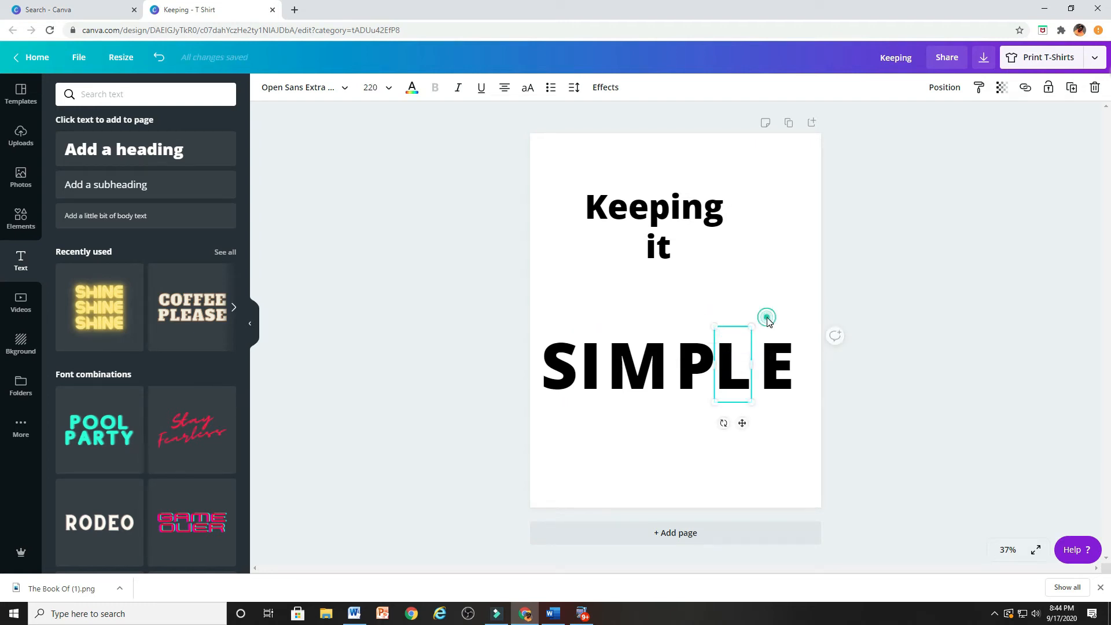
{"action": "left_click_drag", "start_coordinate": [747, 386], "coordinate": [788, 375]}
Enlarge the word "Keeping" and move it and the word "it" down above SIMPLE
{"action": "left_click", "coordinate": [683, 293]}
{"action": "left_click_drag", "start_coordinate": [660, 248], "coordinate": [669, 291]}
{"action": "left_click_drag", "start_coordinate": [679, 210], "coordinate": [804, 199]}
{"action": "left_click_drag", "start_coordinate": [759, 232], "coordinate": [724, 232]}
{"action": "left_click_drag", "start_coordinate": [668, 283], "coordinate": [675, 306]}
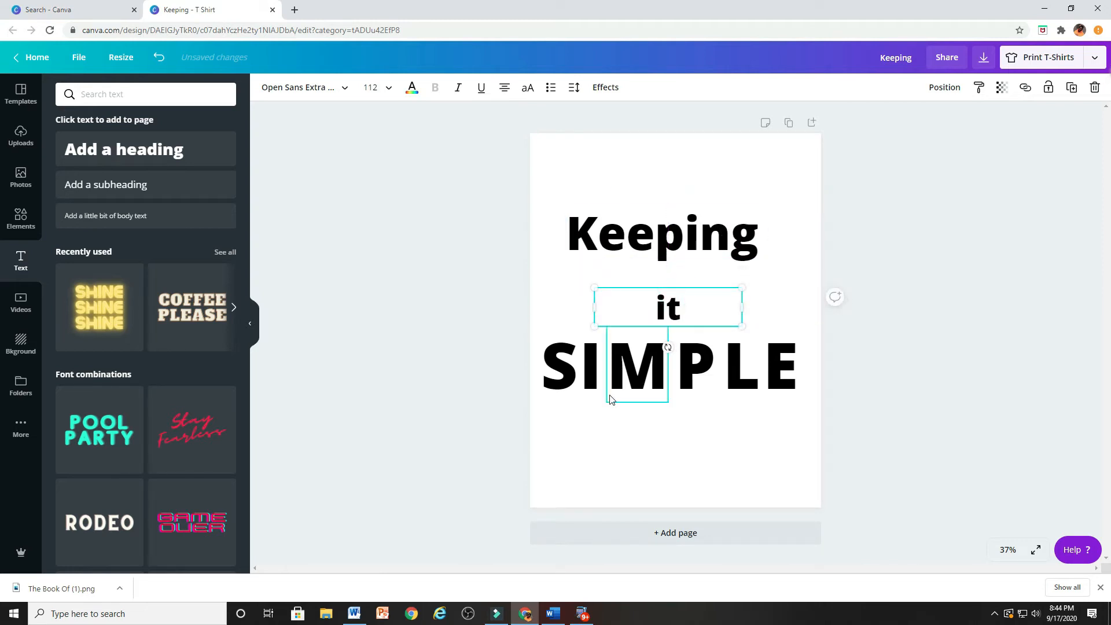
Apply the Glitch effect to the letter S and the Splice effect to the letter I
{"action": "left_click", "coordinate": [567, 387]}
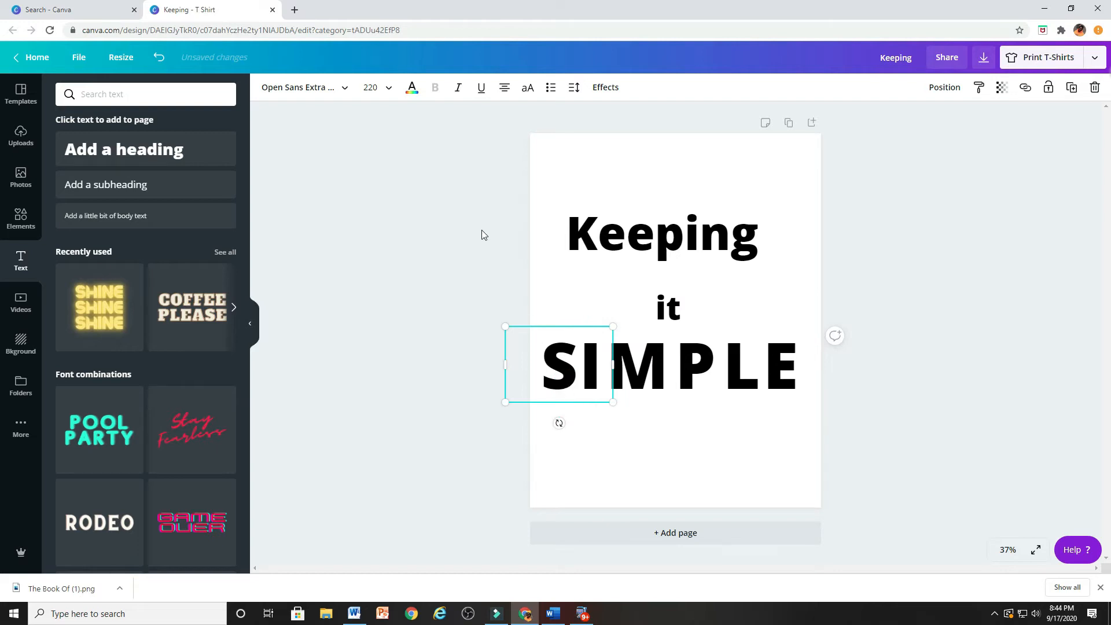
{"action": "left_click", "coordinate": [606, 90]}
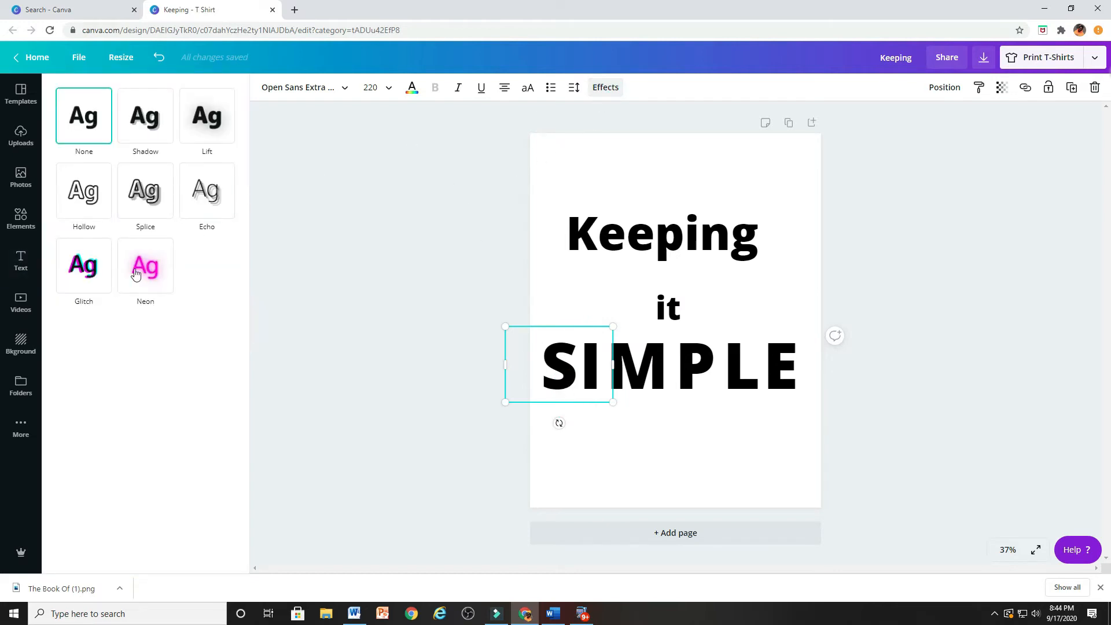
{"action": "left_click", "coordinate": [79, 272]}
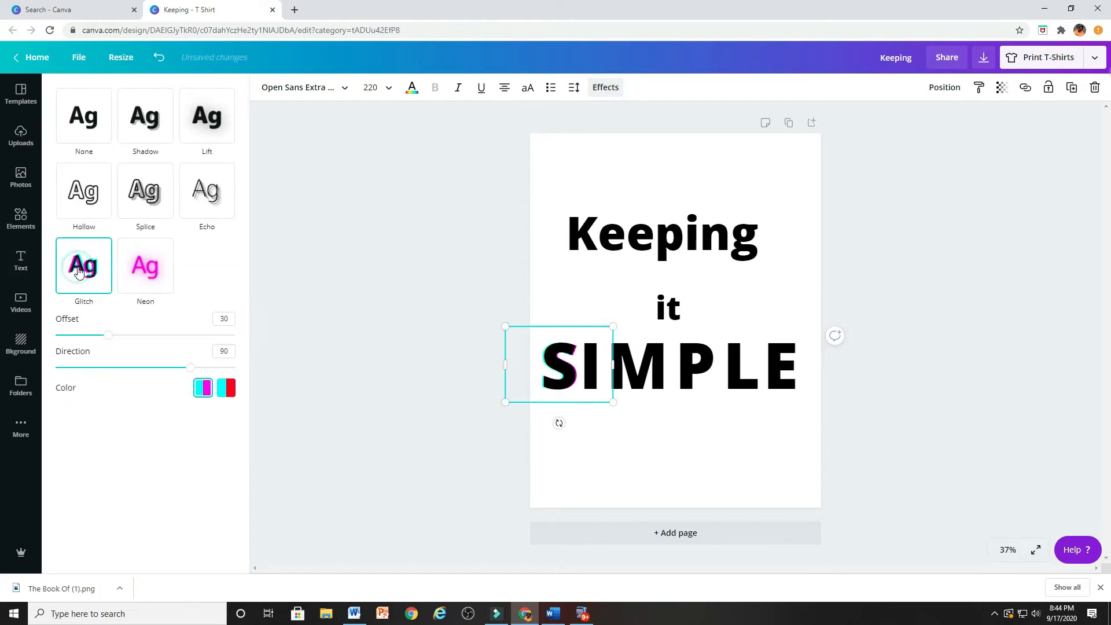
{"action": "left_click", "coordinate": [588, 391]}
{"action": "left_click", "coordinate": [148, 192]}
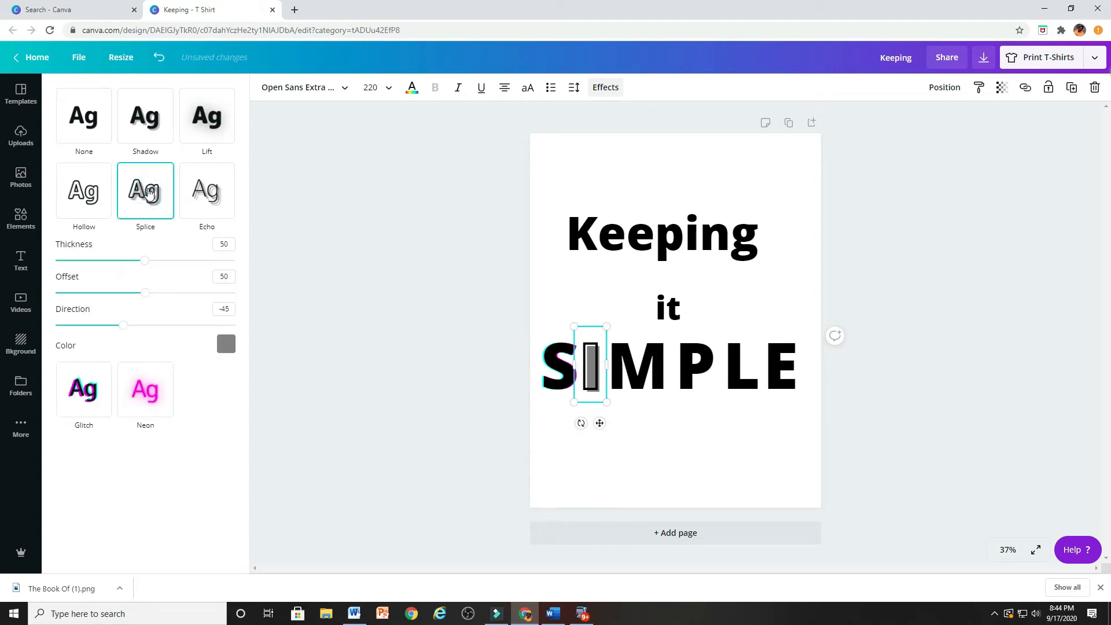
Tilt the letter M counterclockwise and apply the Shadow effect to it
{"action": "left_click", "coordinate": [630, 363]}
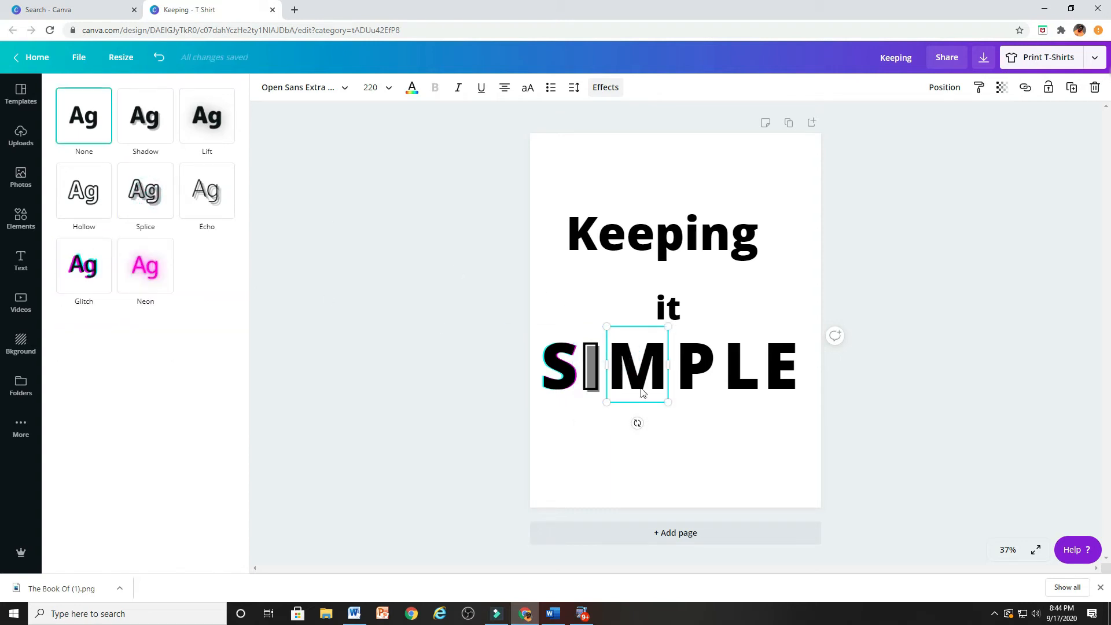
{"action": "left_click_drag", "start_coordinate": [636, 423], "coordinate": [660, 418]}
{"action": "left_click", "coordinate": [148, 123]}
Apply the Neon effect to the letter P and the Hollow effect to the letter L
{"action": "left_click", "coordinate": [693, 362]}
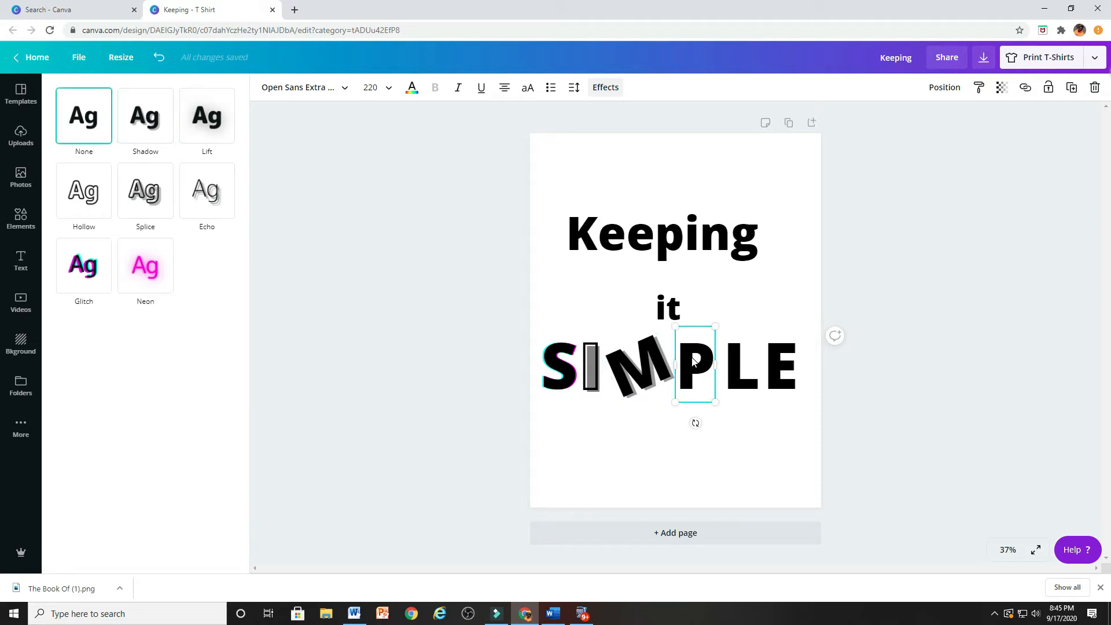
{"action": "left_click_drag", "start_coordinate": [693, 362], "coordinate": [689, 355]}
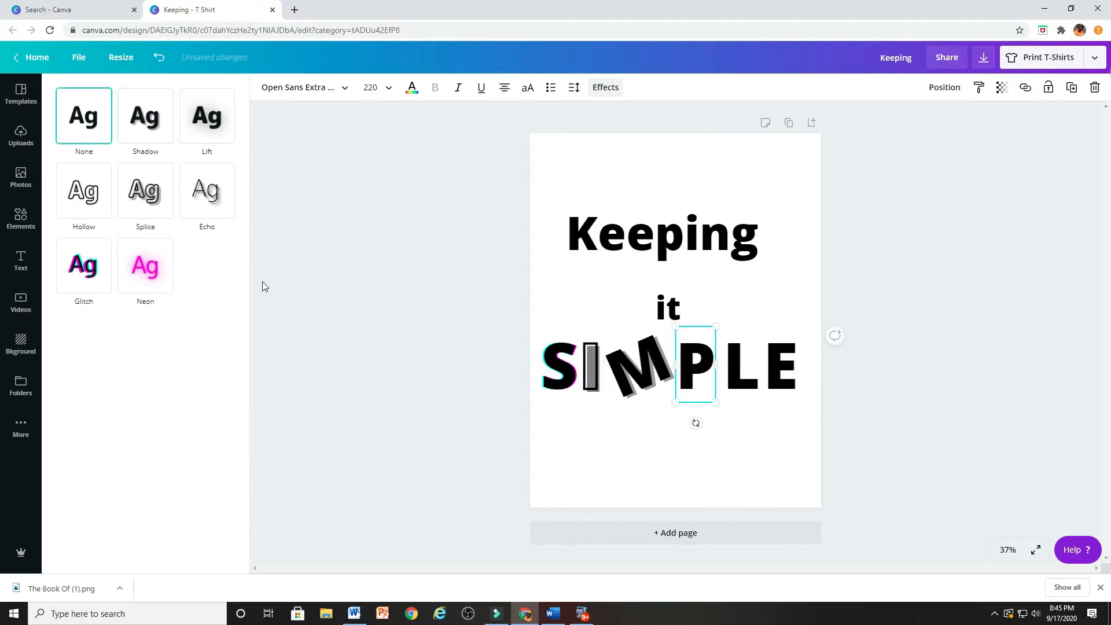
{"action": "left_click", "coordinate": [156, 273]}
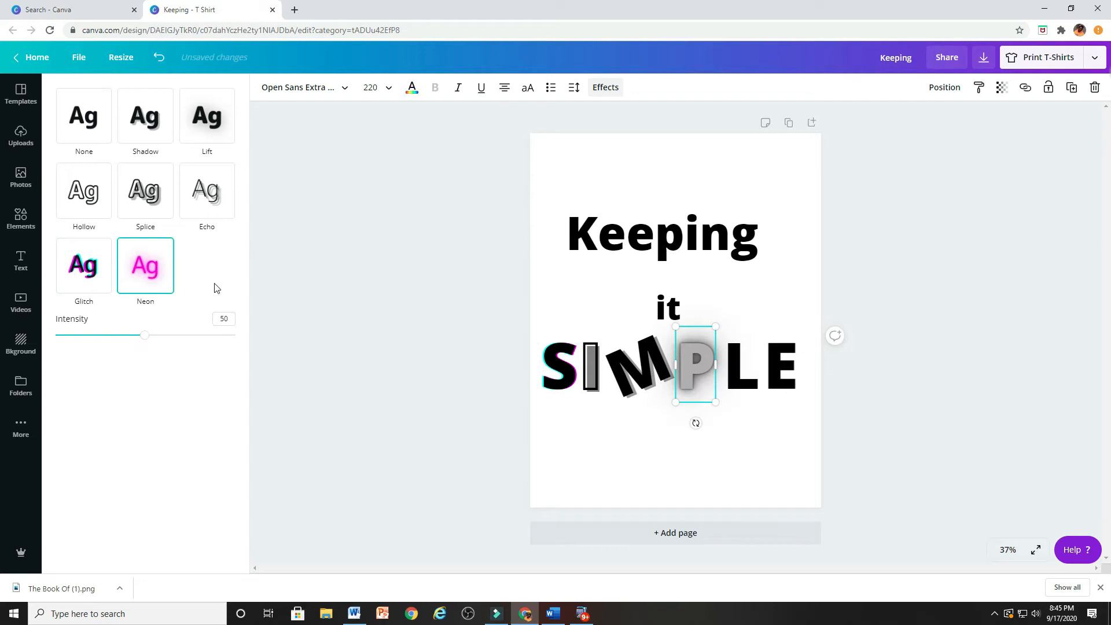
{"action": "left_click", "coordinate": [739, 386]}
{"action": "left_click", "coordinate": [84, 191]}
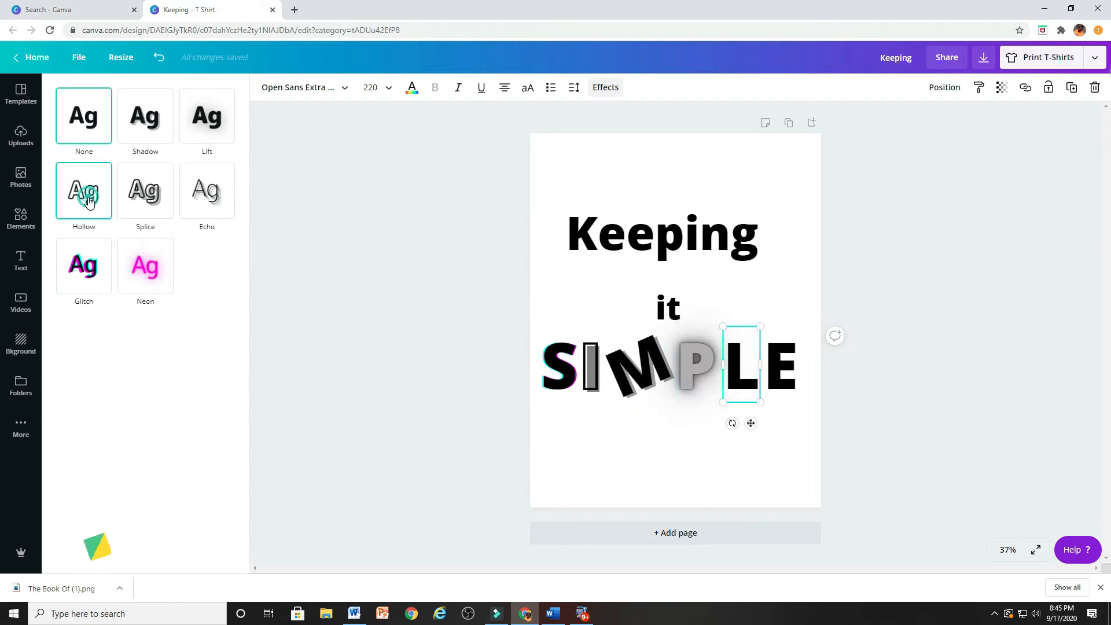
Rotate the letter E at the end of SIMPLE until it stands slightly tilted and nearly upside down
{"action": "left_click", "coordinate": [801, 363]}
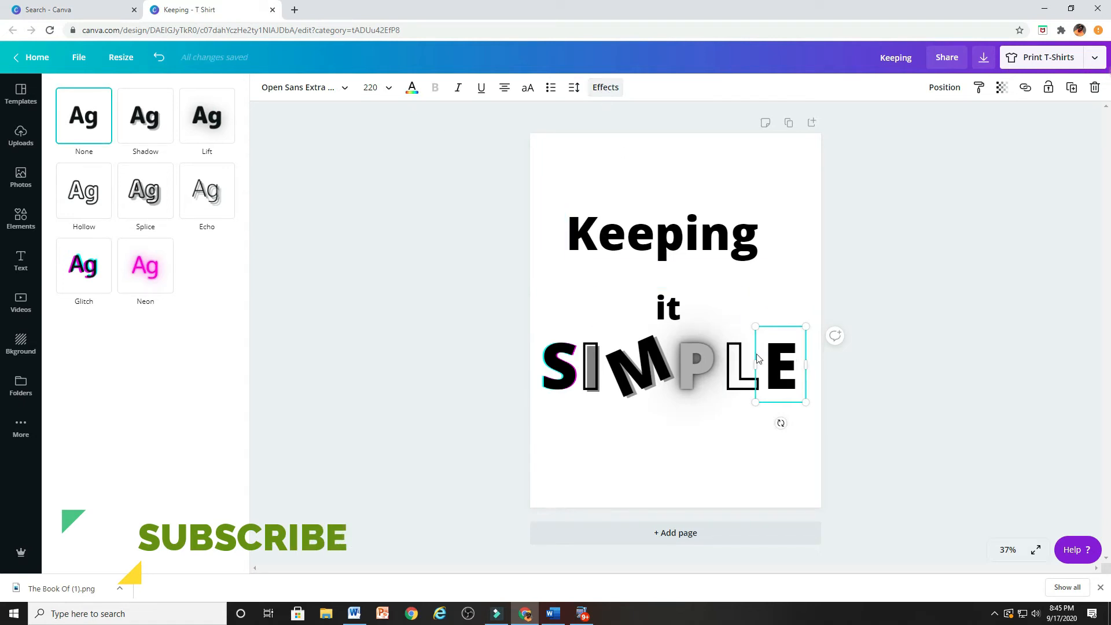
{"action": "left_click", "coordinate": [783, 360]}
{"action": "left_click_drag", "start_coordinate": [781, 423], "coordinate": [789, 316]}
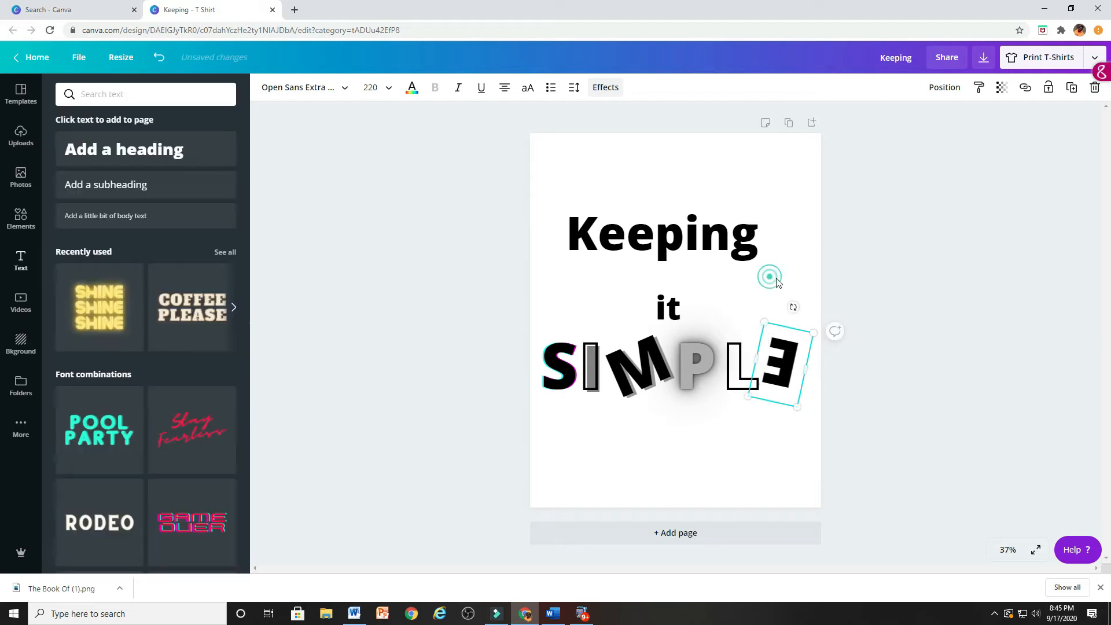
{"action": "left_click", "coordinate": [754, 467]}
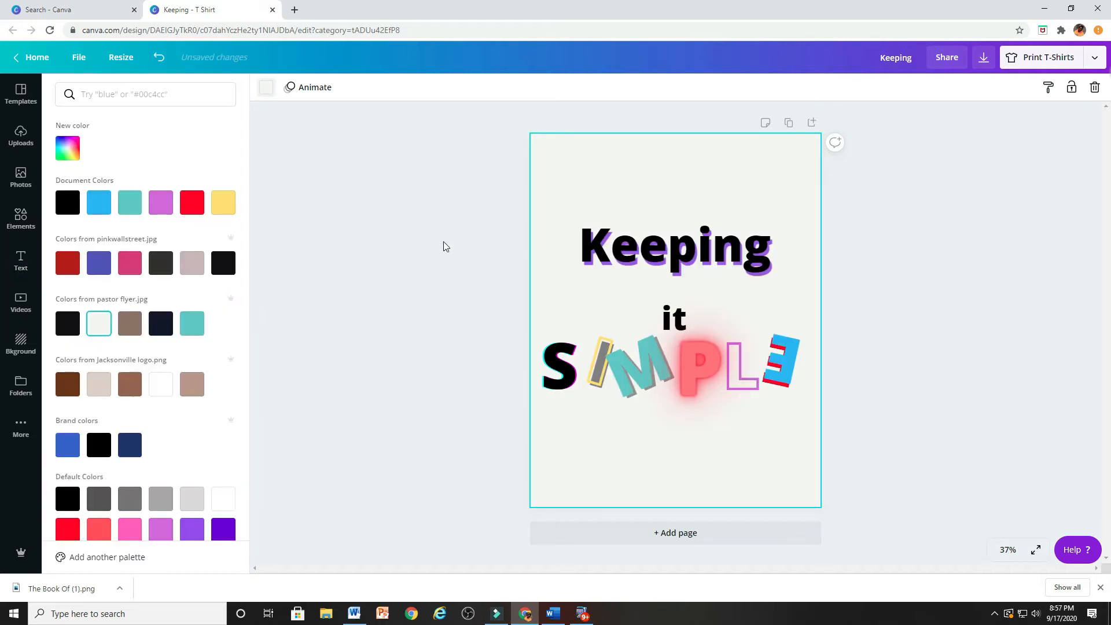
Open the T-shirt print options, preview printing on both sides, and choose one-sided printing of Page 1
{"action": "left_click", "coordinate": [1044, 58]}
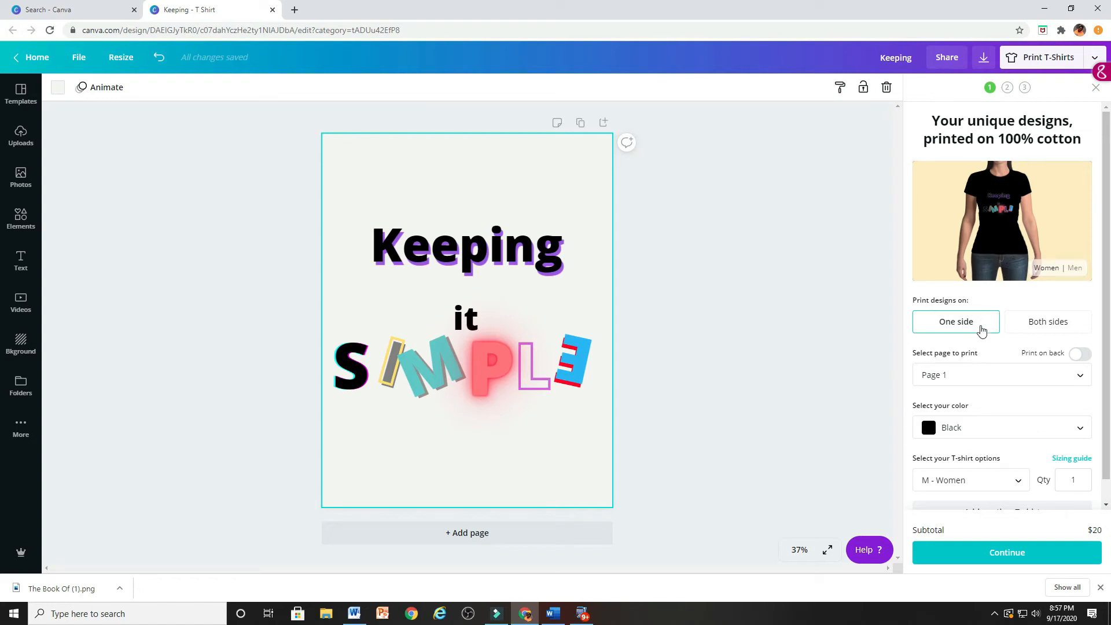
{"action": "left_click", "coordinate": [1045, 322]}
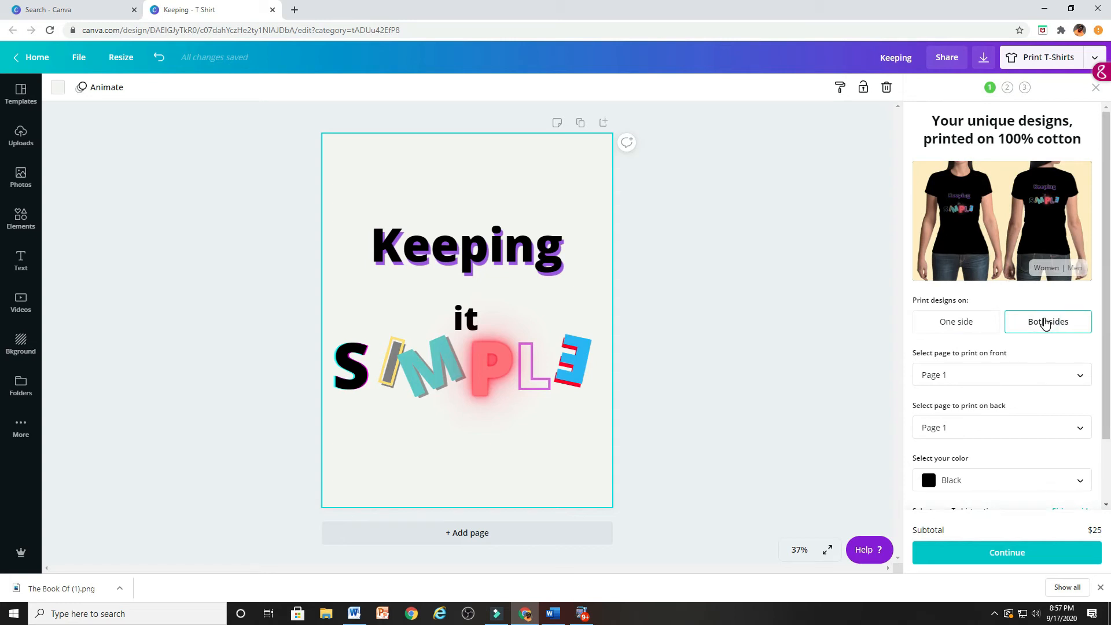
{"action": "left_click", "coordinate": [980, 326]}
{"action": "left_click", "coordinate": [962, 374]}
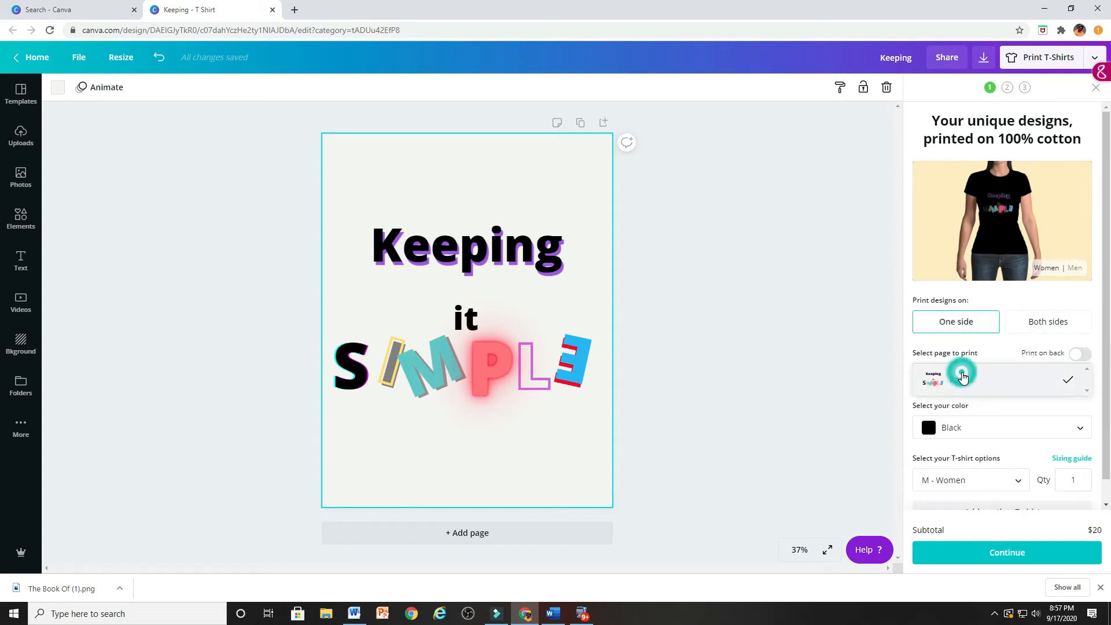
{"action": "left_click", "coordinate": [963, 377]}
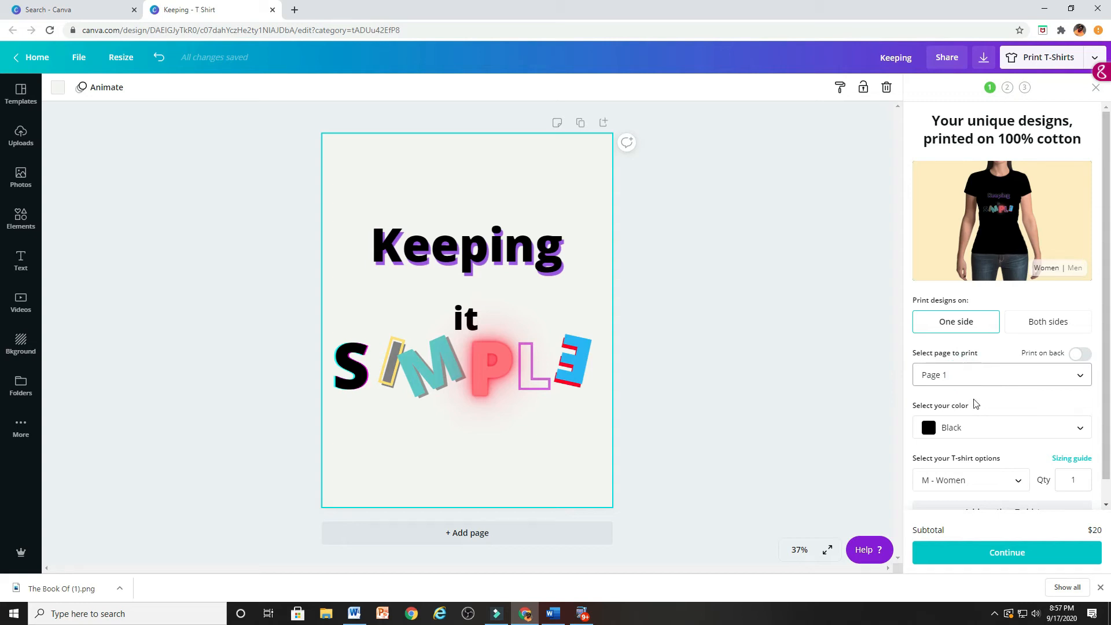
Preview the T-shirt in Red, Royal Blue and Gray, and set its color to Navy
{"action": "left_click", "coordinate": [976, 429]}
{"action": "left_click", "coordinate": [980, 449]}
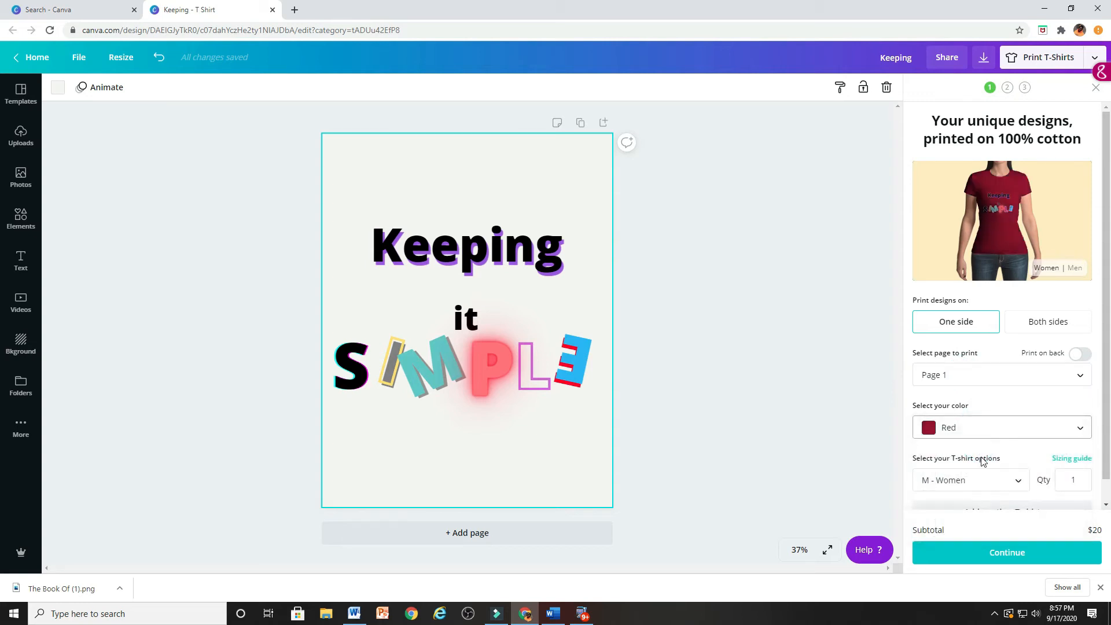
{"action": "left_click", "coordinate": [978, 434]}
{"action": "left_click", "coordinate": [976, 453]}
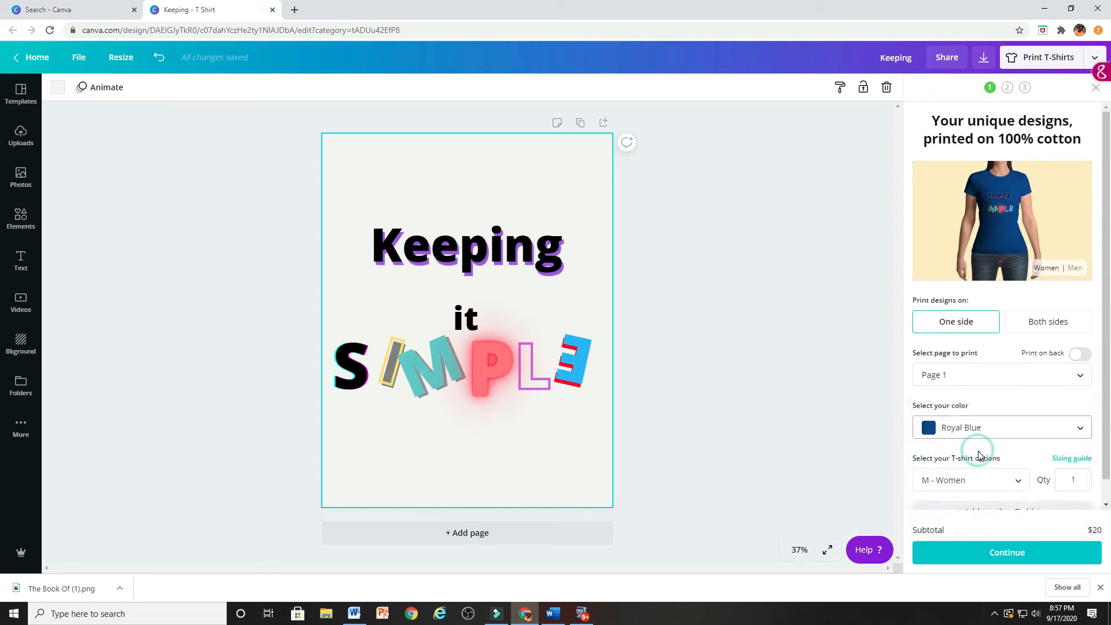
{"action": "left_click", "coordinate": [986, 409]}
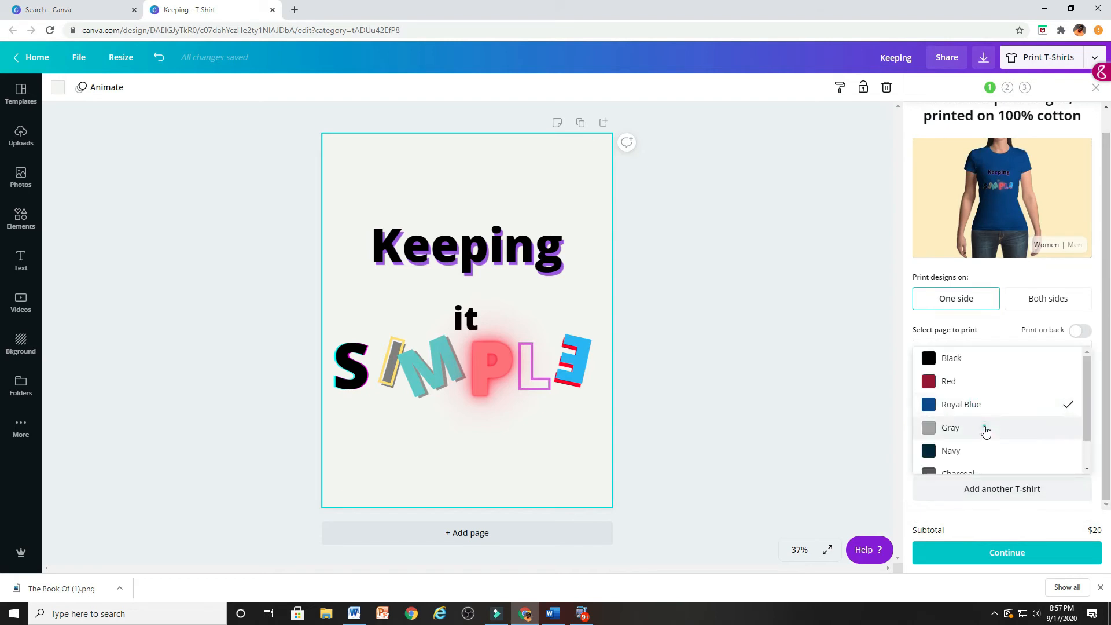
{"action": "left_click", "coordinate": [985, 428]}
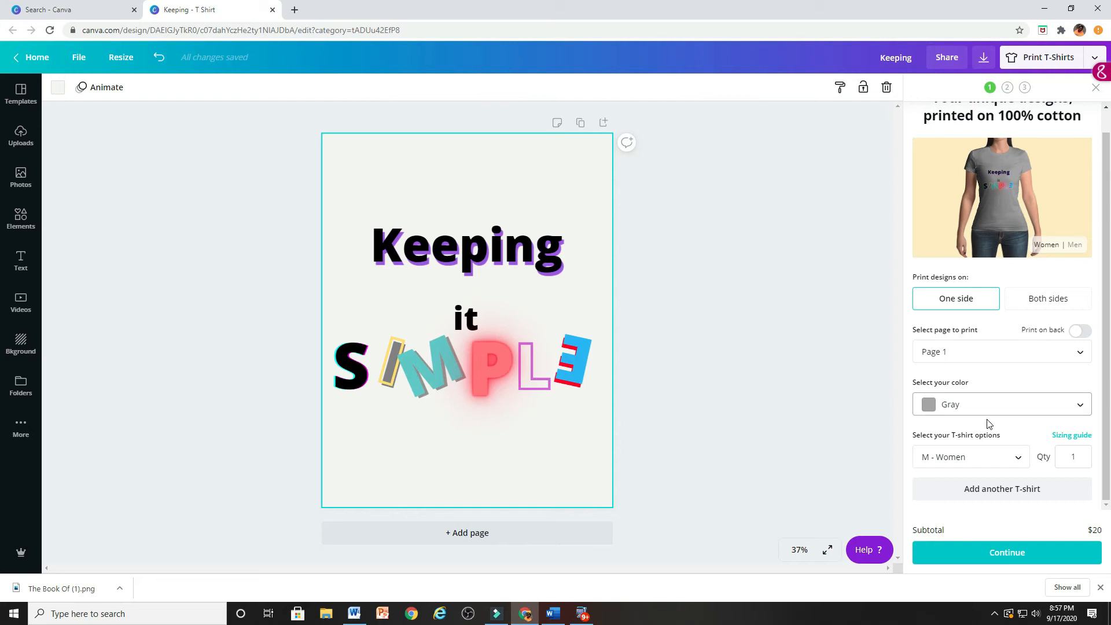
{"action": "left_click", "coordinate": [990, 400]}
{"action": "left_click", "coordinate": [988, 431]}
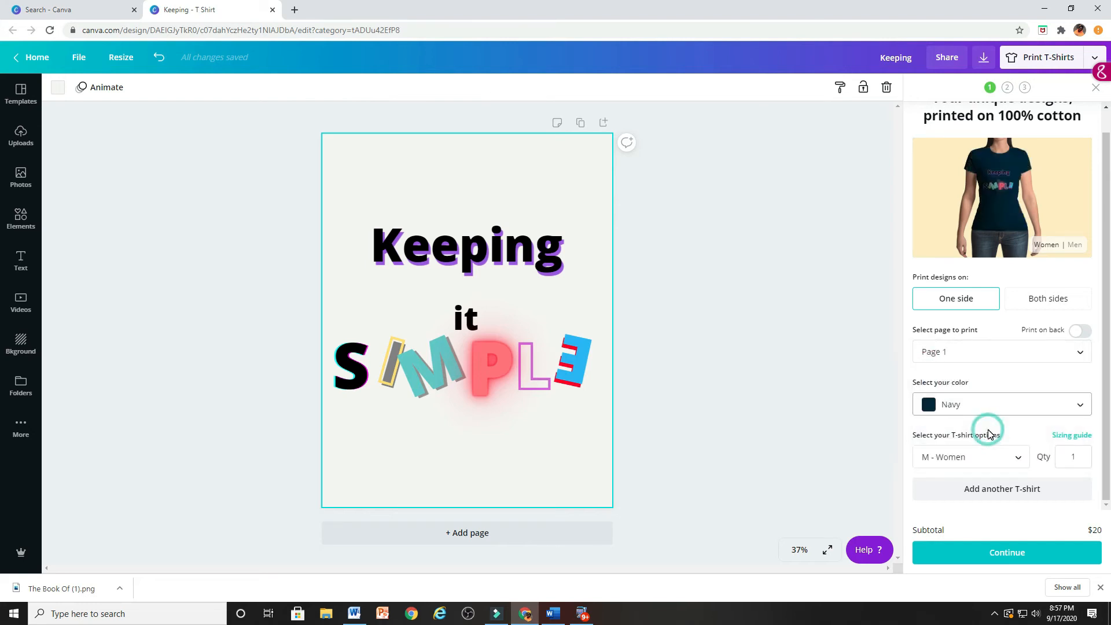
Set the T-shirt color to White and choose the XXL - Women size
{"action": "left_click", "coordinate": [990, 409]}
{"action": "left_click", "coordinate": [984, 446]}
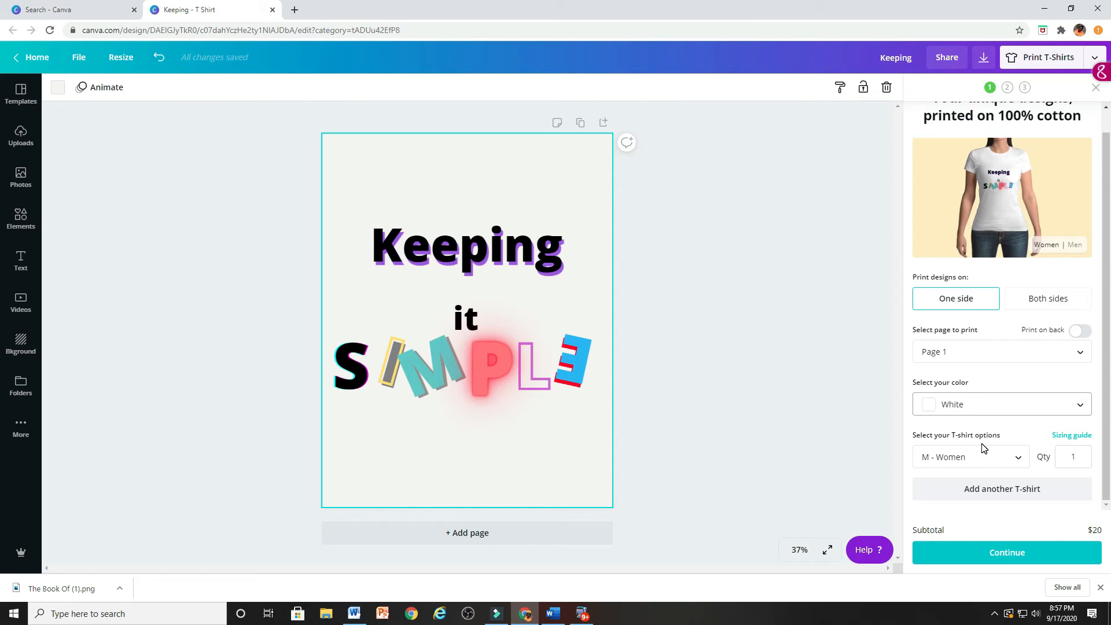
{"action": "left_click", "coordinate": [998, 459]}
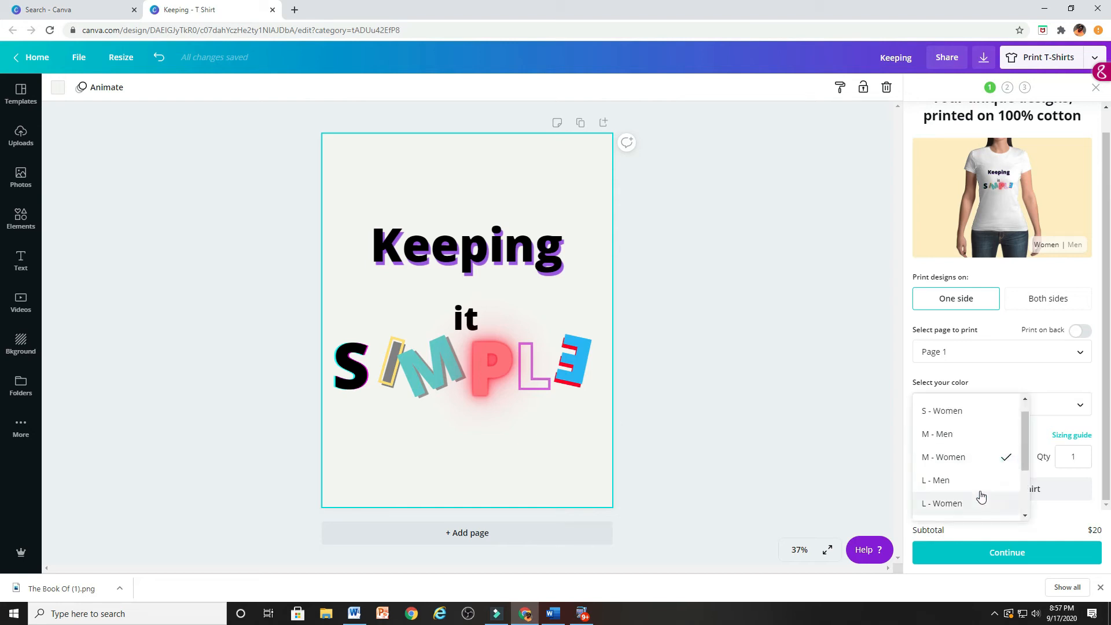
{"action": "scroll", "coordinate": [972, 460], "scroll_direction": "down", "scroll_amount": 3}
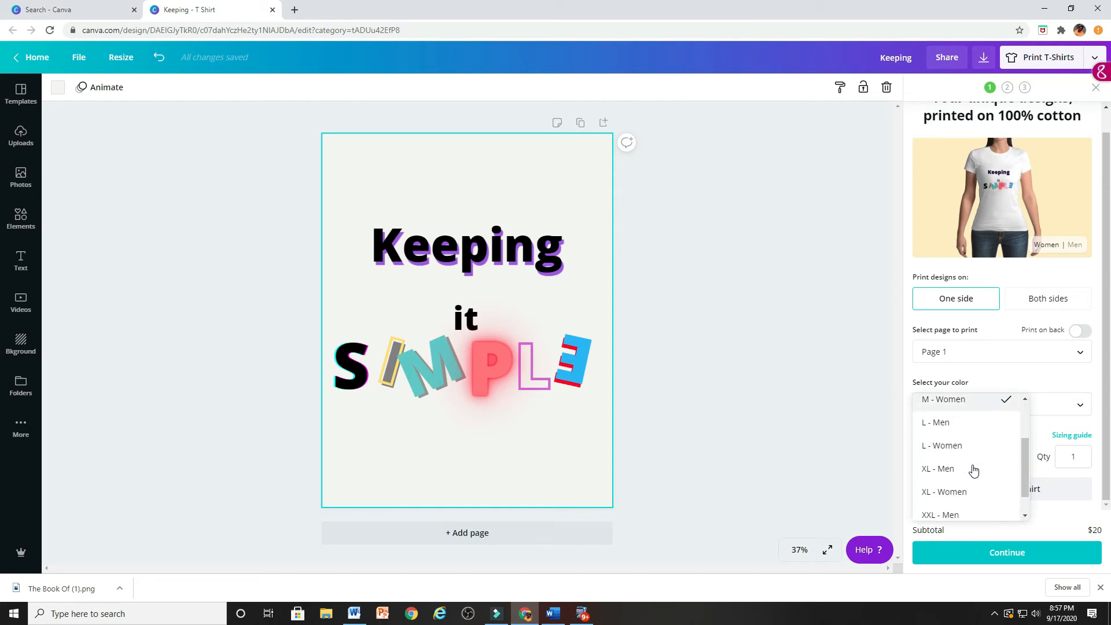
{"action": "left_click", "coordinate": [975, 509]}
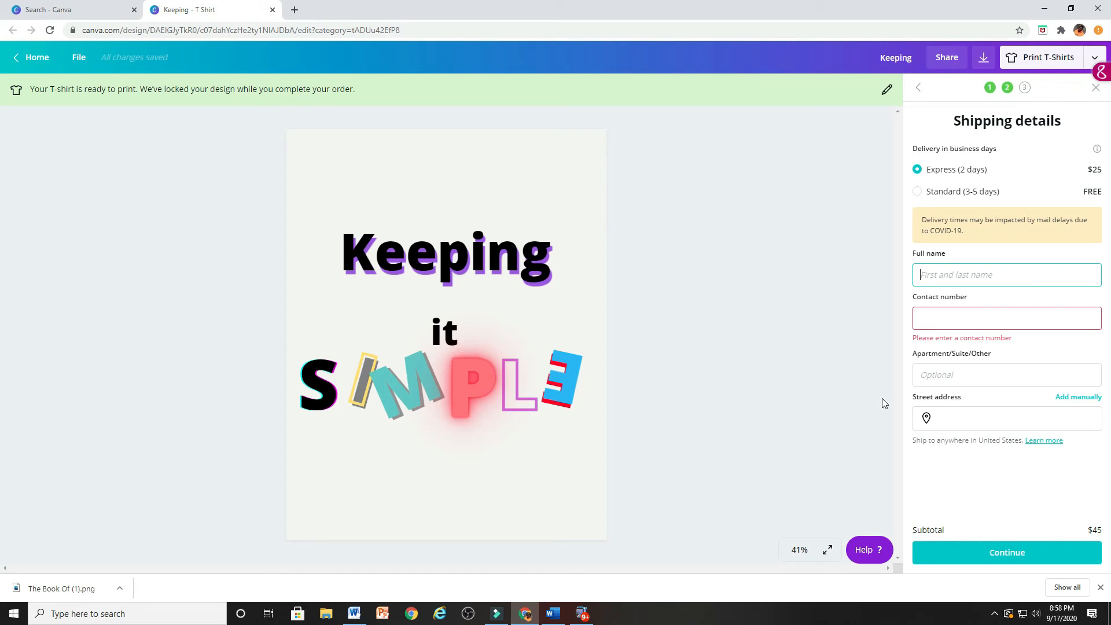
Select Standard (3-5 days) delivery and close the T-shirt order at the payment confirmation without placing it
{"action": "left_click", "coordinate": [920, 195]}
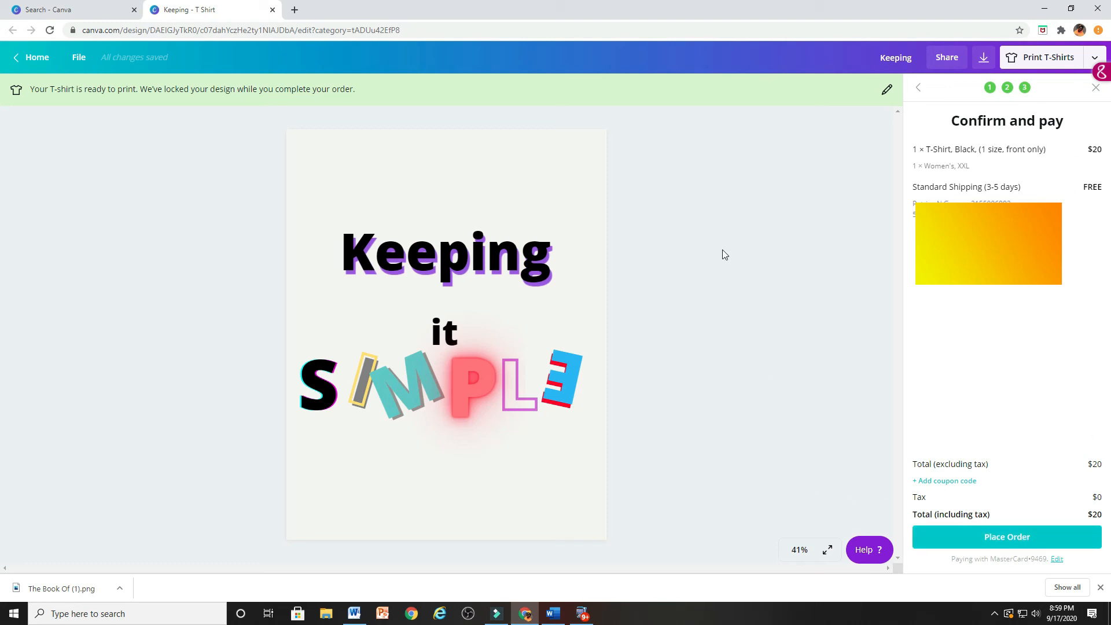
{"action": "left_click", "coordinate": [1097, 91]}
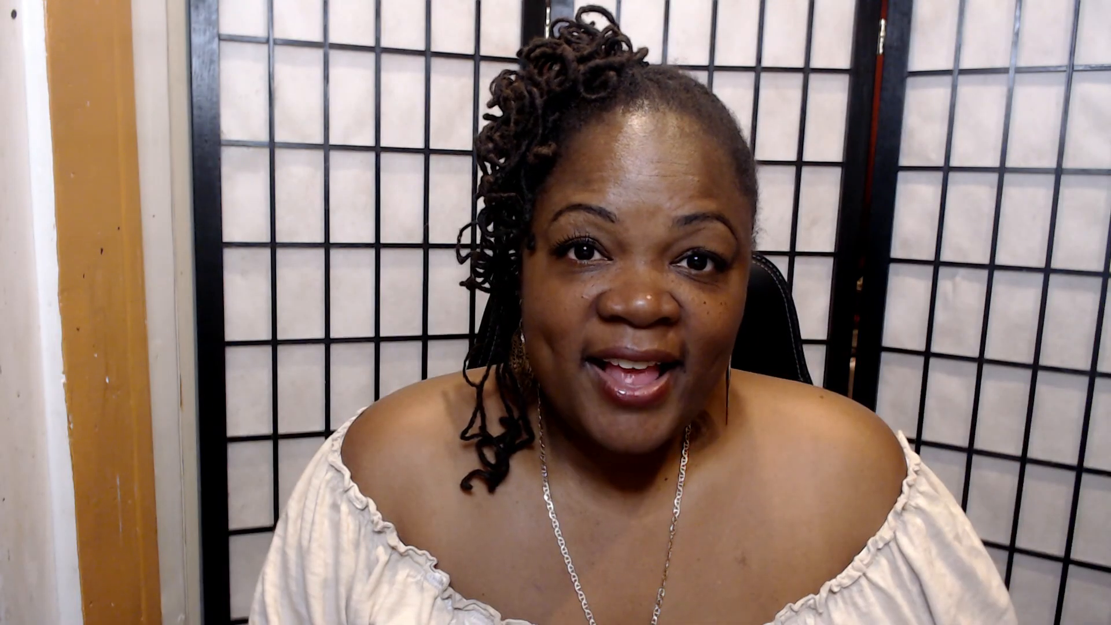